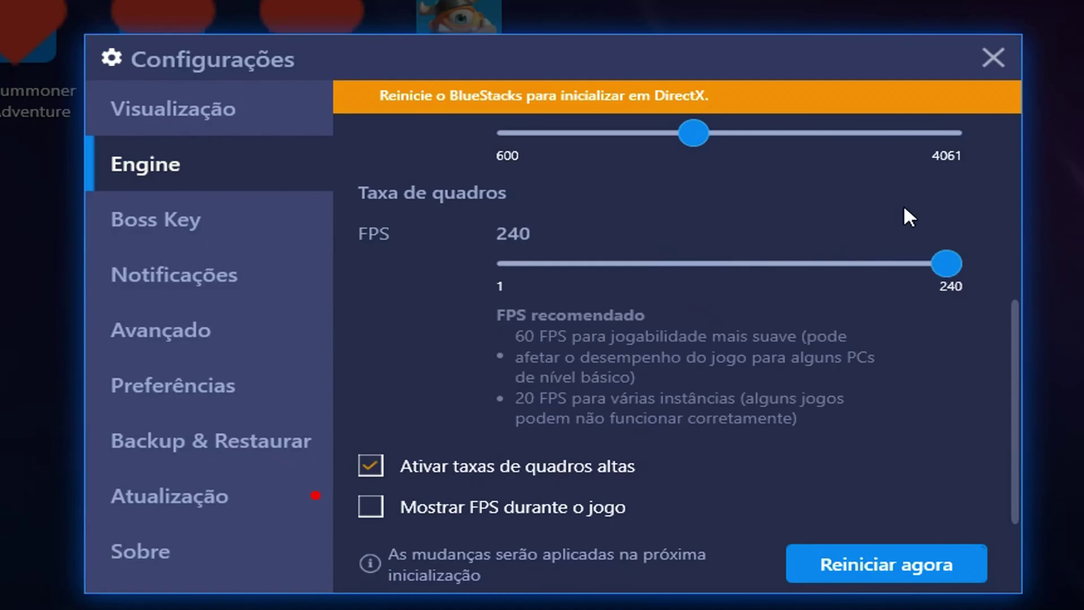
- Turn on the FPS display during games in the engine settings and turn off the options in the notification settings
{"action": "mouse_move", "coordinate": [1020, 337]}
{"action": "left_mouse_down"}
{"action": "mouse_move", "coordinate": [1019, 231]}
{"action": "mouse_move", "coordinate": [1019, 342]}
{"action": "left_mouse_up"}
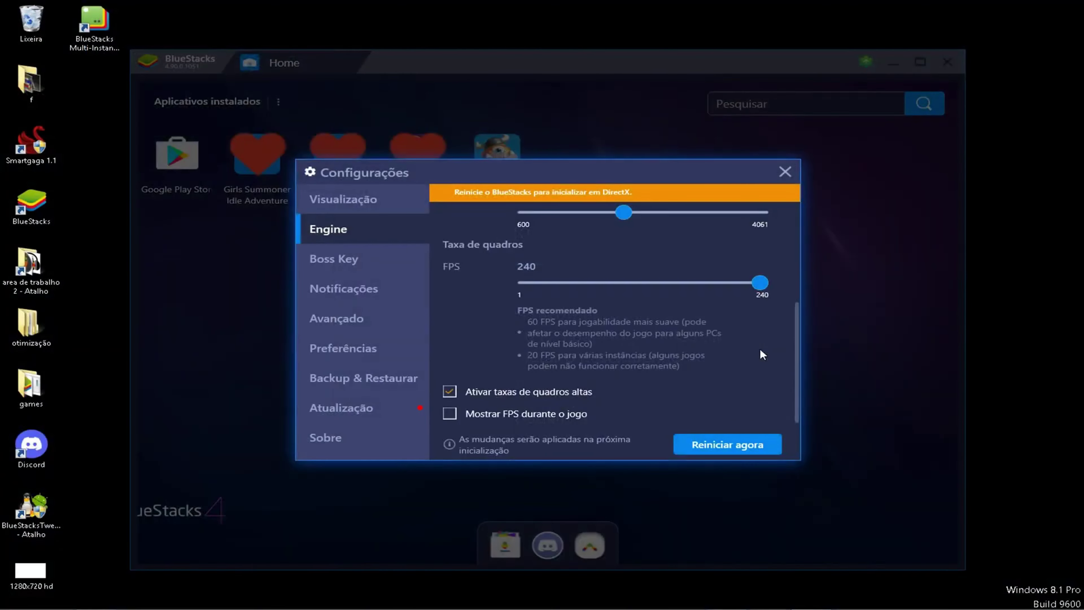
{"action": "left_click", "coordinate": [478, 413]}
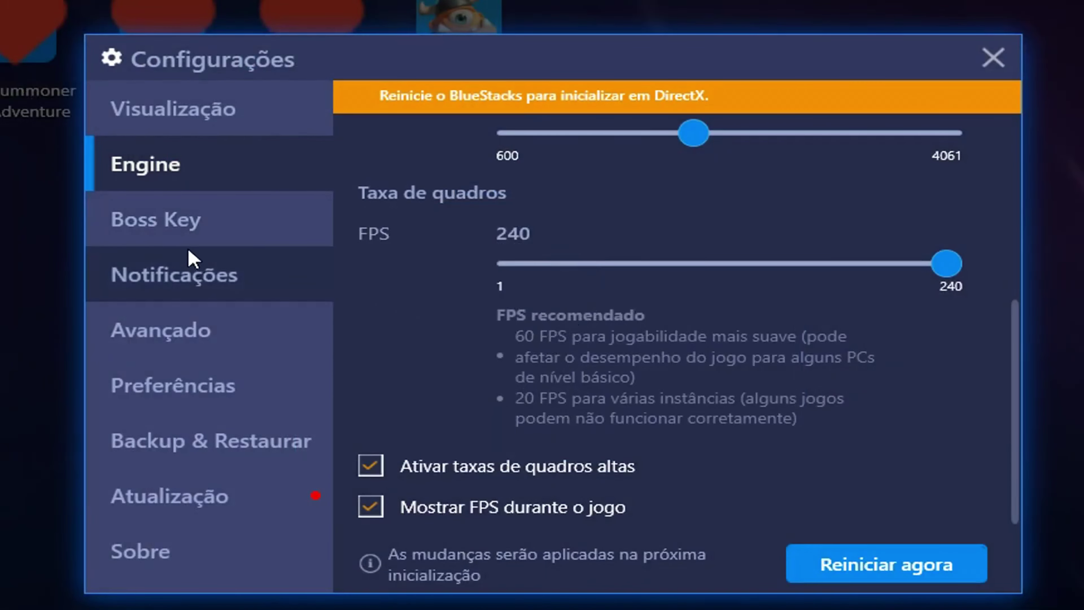
{"action": "left_click", "coordinate": [193, 240]}
{"action": "left_click", "coordinate": [185, 276]}
{"action": "left_click", "coordinate": [375, 163]}
{"action": "left_click", "coordinate": [377, 205]}
{"action": "left_click", "coordinate": [375, 245]}
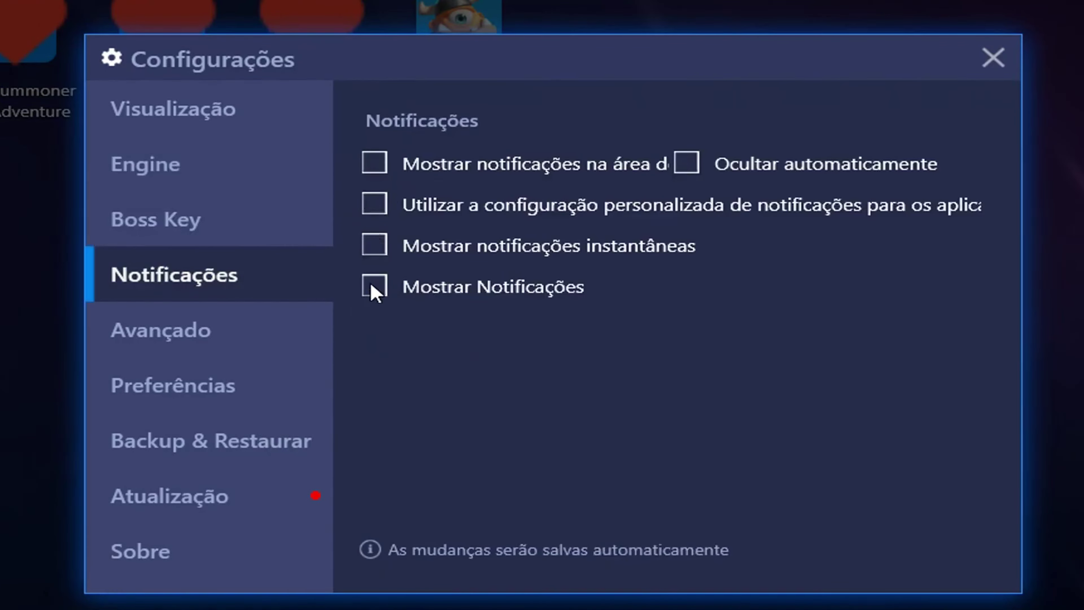
- Set the predefined device profile to Asus ROG 2 in the advanced settings and save the changes
{"action": "left_click", "coordinate": [160, 329]}
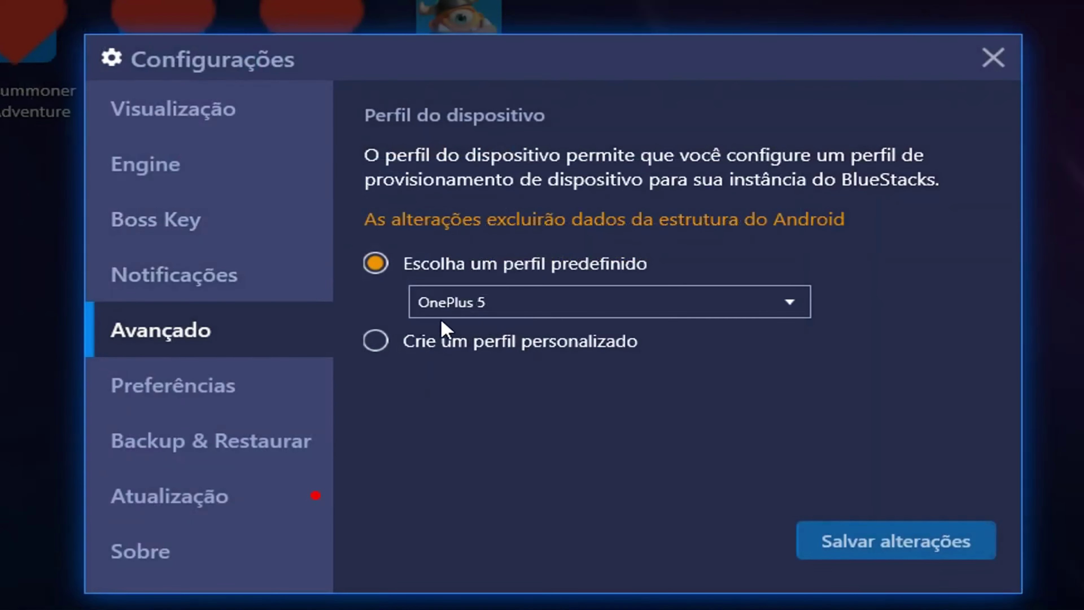
{"action": "left_click", "coordinate": [534, 302]}
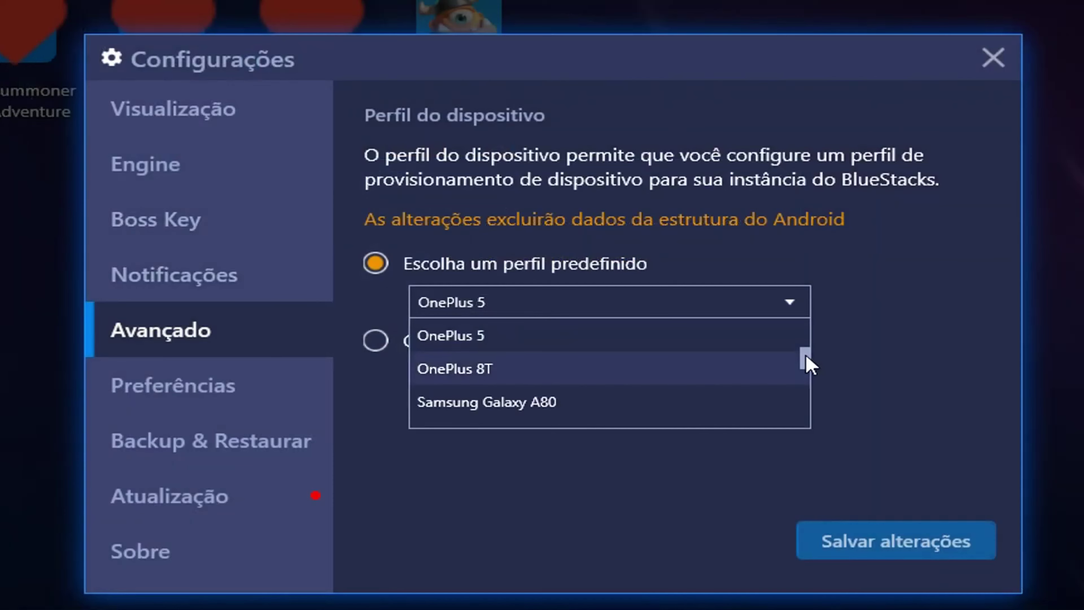
{"action": "left_click_drag", "start_coordinate": [806, 358], "coordinate": [799, 325]}
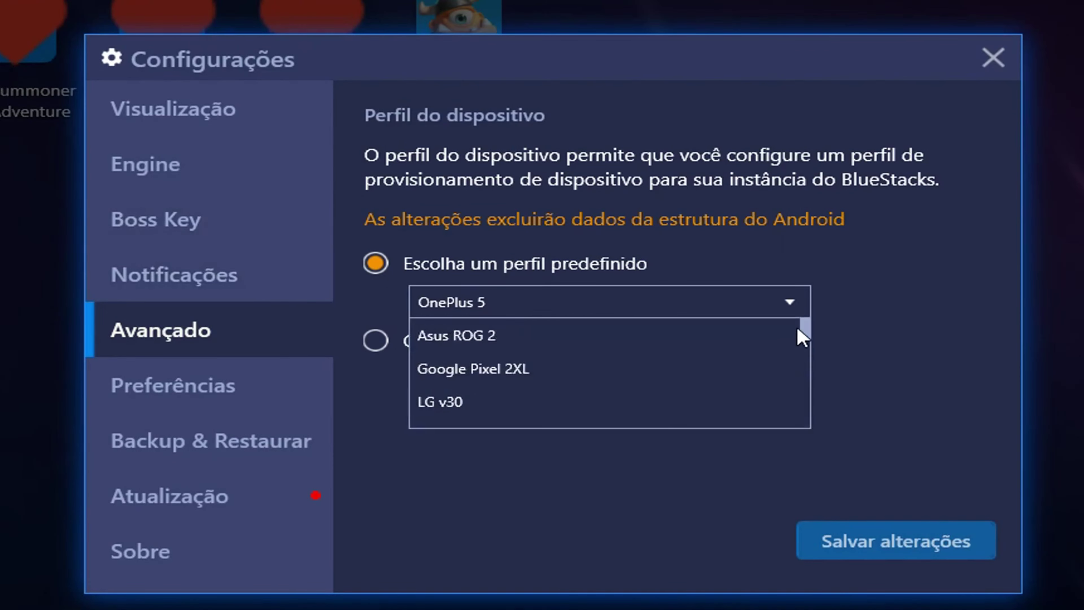
{"action": "left_click", "coordinate": [544, 336]}
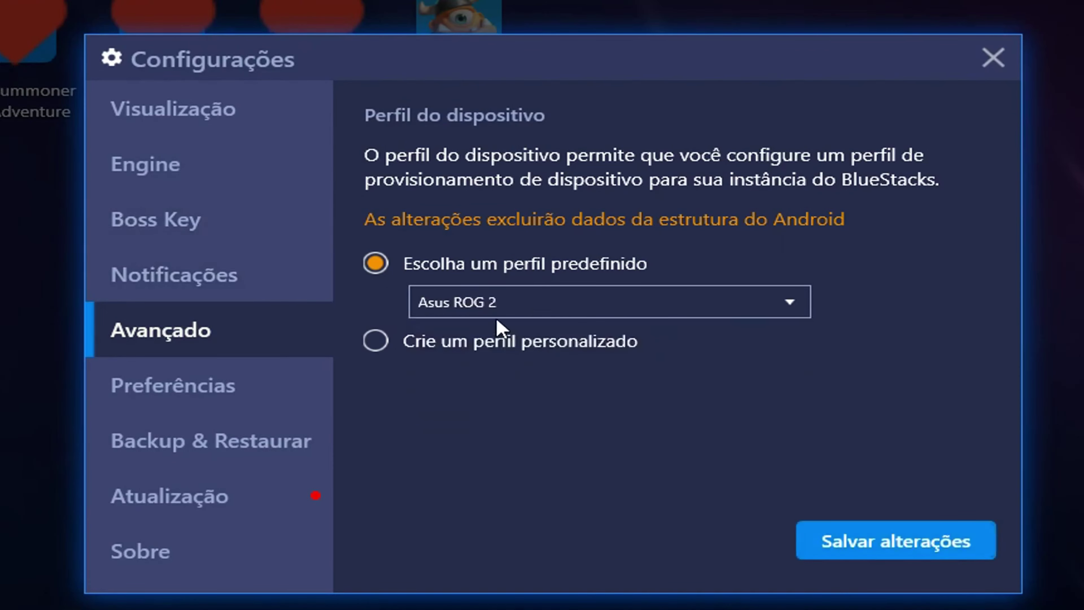
{"action": "left_click", "coordinate": [543, 308]}
{"action": "mouse_move", "coordinate": [810, 337]}
{"action": "left_mouse_down"}
{"action": "mouse_move", "coordinate": [808, 360]}
{"action": "mouse_move", "coordinate": [806, 325]}
{"action": "left_mouse_up"}
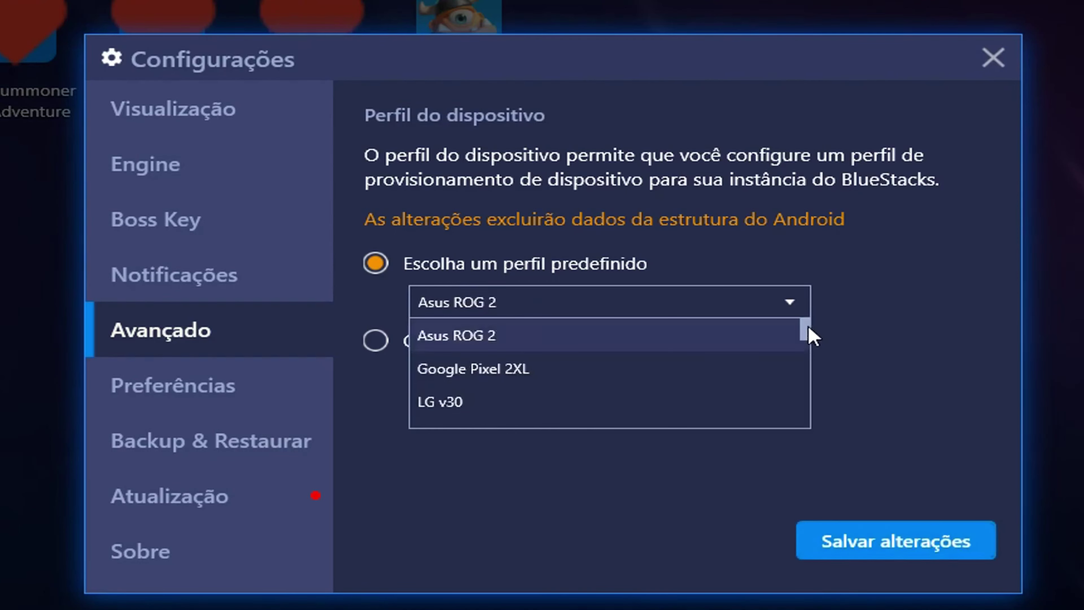
{"action": "left_click", "coordinate": [664, 348]}
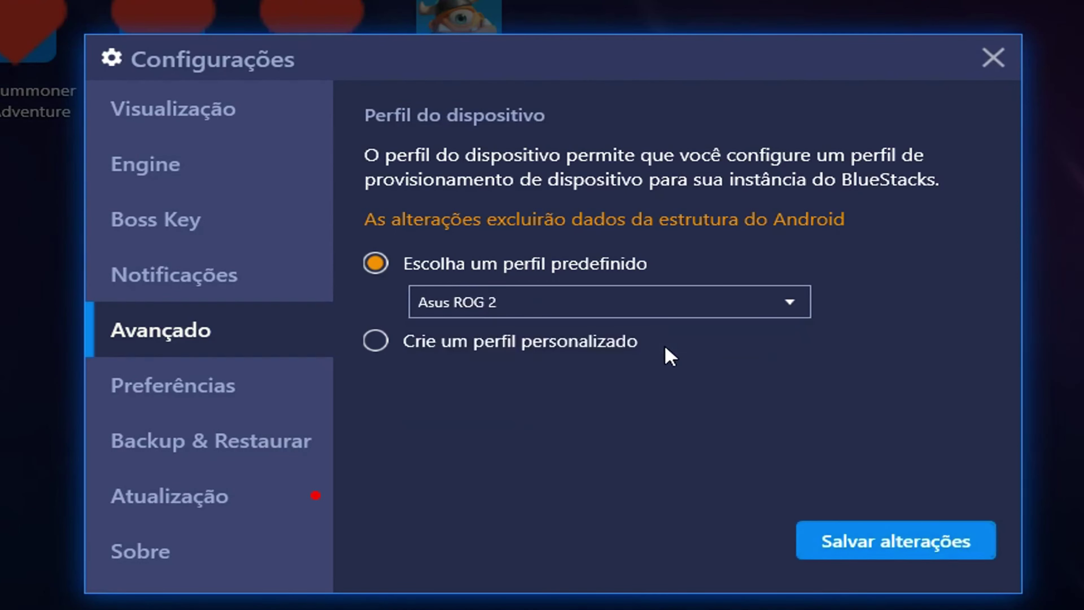
{"action": "left_click", "coordinate": [648, 310]}
{"action": "left_click", "coordinate": [870, 332]}
{"action": "left_click", "coordinate": [670, 309]}
{"action": "left_click", "coordinate": [576, 341]}
{"action": "left_click", "coordinate": [486, 310]}
{"action": "left_click", "coordinate": [519, 338]}
{"action": "left_click", "coordinate": [852, 543]}
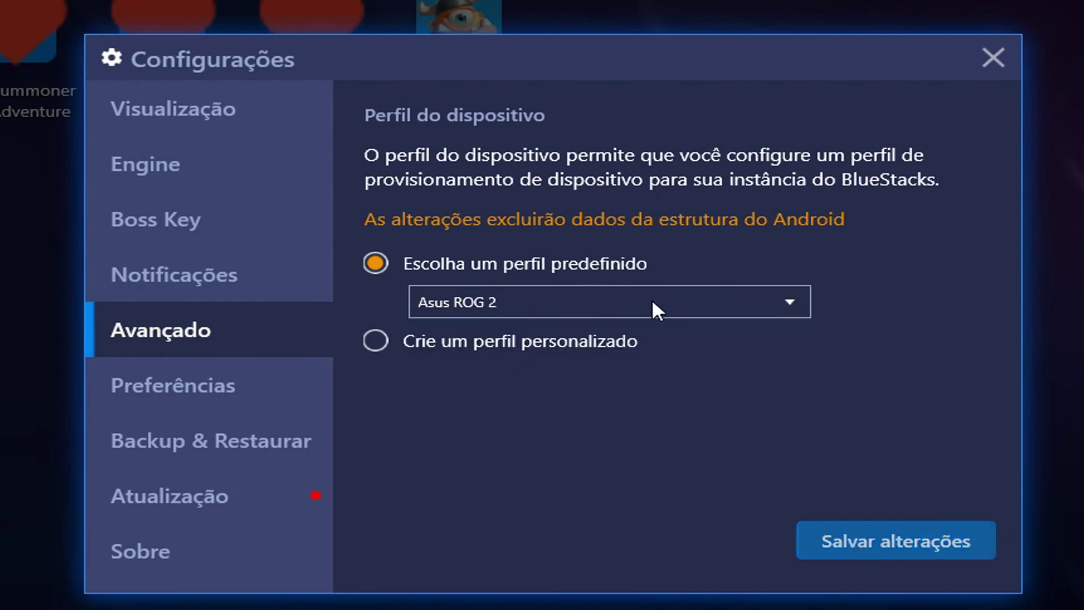
- In the preferences, disable the mouse cursor change during games, the Discord connection and the game summary on closing
{"action": "left_click", "coordinate": [238, 404]}
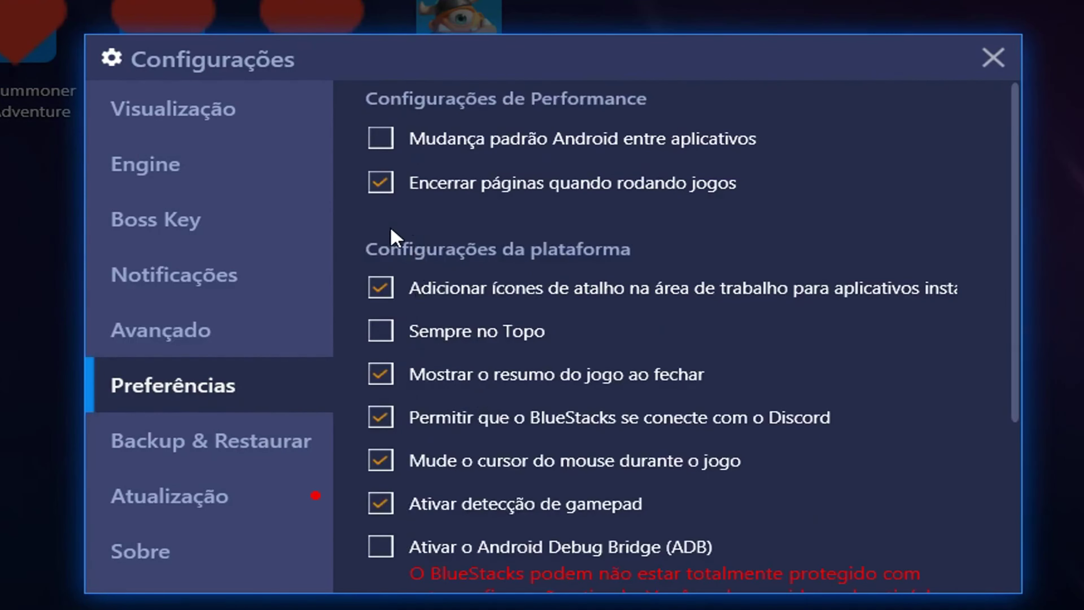
{"action": "left_click", "coordinate": [379, 461]}
{"action": "left_click", "coordinate": [377, 416]}
{"action": "left_click", "coordinate": [384, 378]}
{"action": "scroll", "coordinate": [606, 421], "scroll_direction": "down", "scroll_amount": 3}
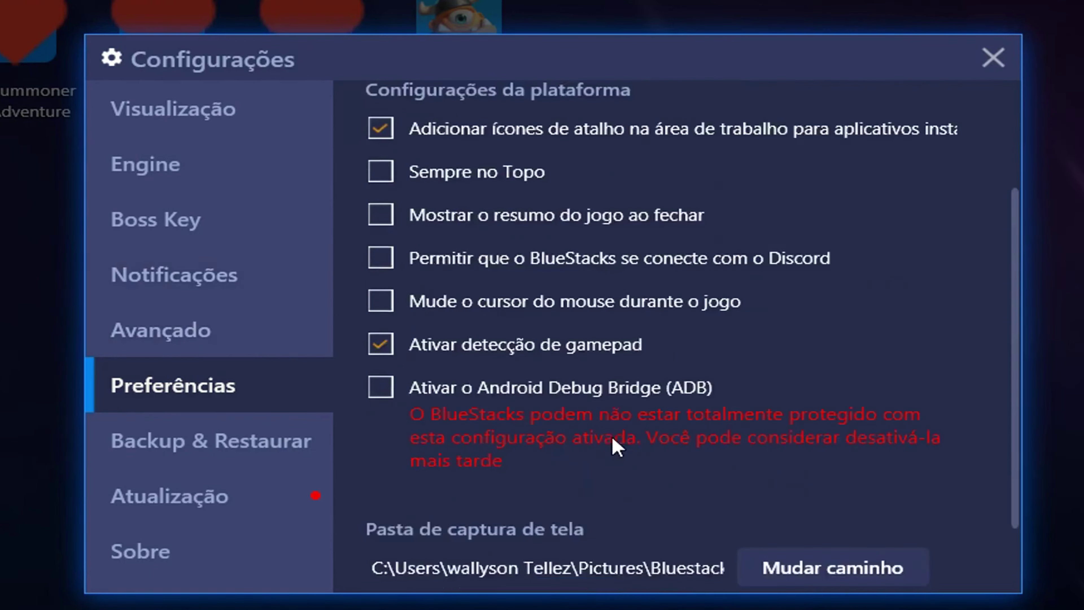
- Return to the engine settings and restart BlueStacks so the pending DirectX and FPS changes are applied
{"action": "left_click", "coordinate": [264, 444]}
{"action": "left_click", "coordinate": [170, 539]}
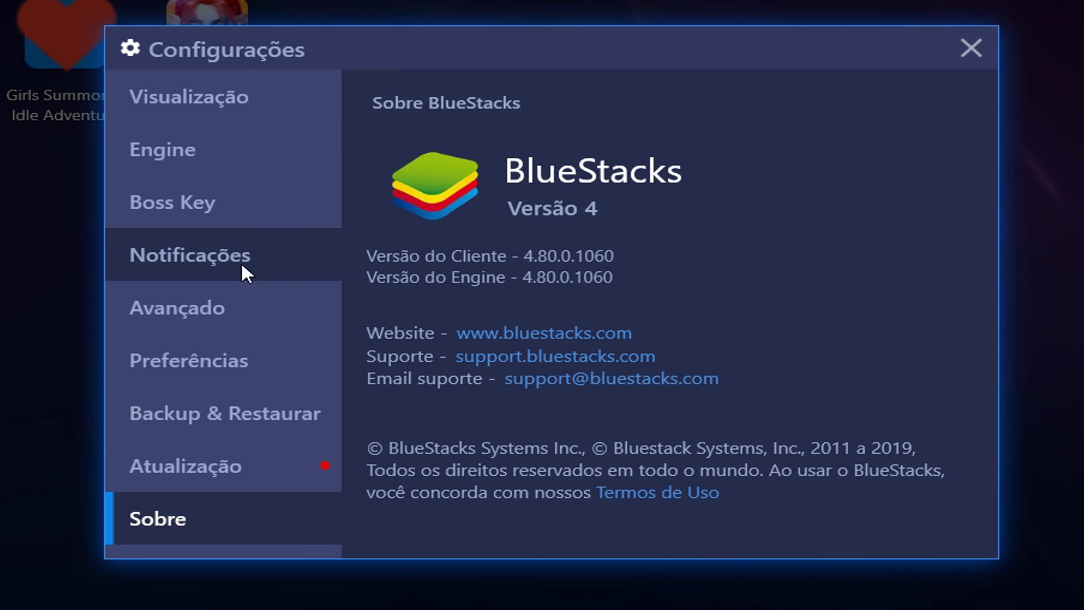
{"action": "left_click", "coordinate": [195, 163]}
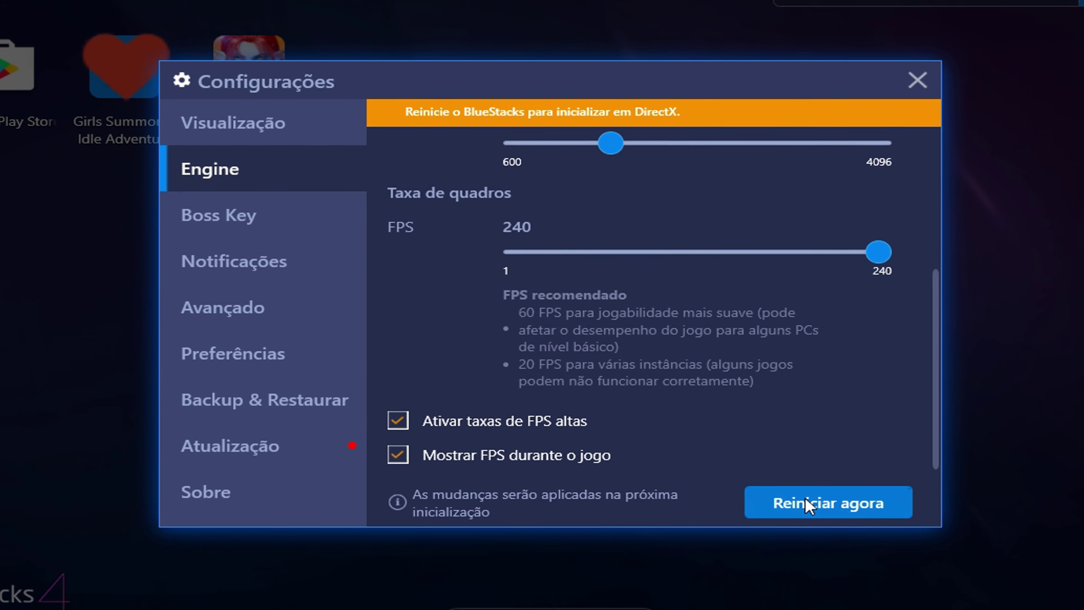
{"action": "left_click", "coordinate": [808, 504]}
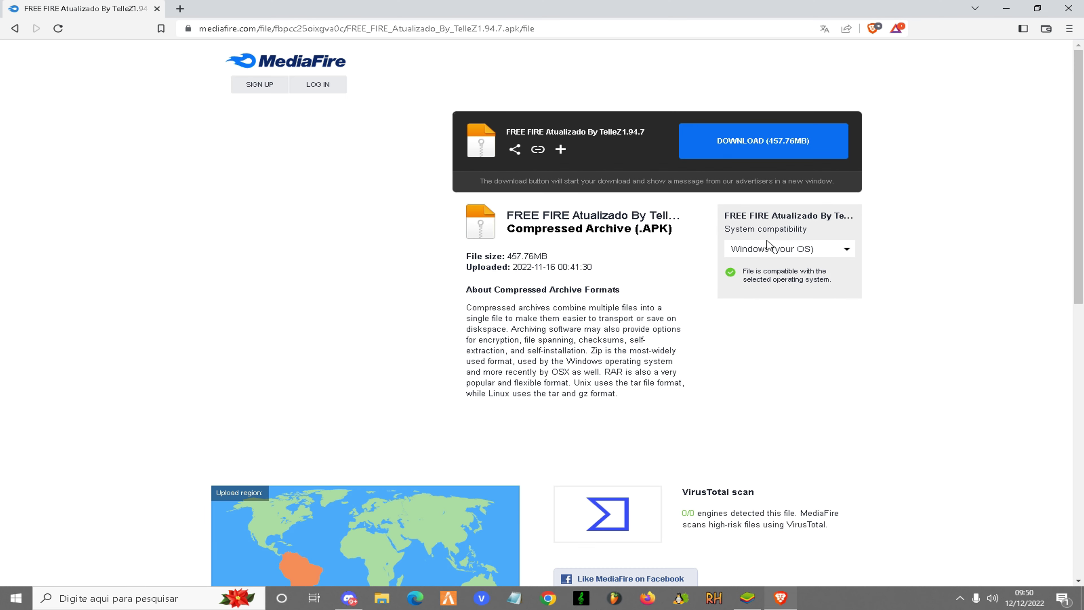
- Download the FREE FIRE Atualizado By TelleZ1.94.7 APK from MediaFire and reposition the file on the desktop
{"action": "left_click", "coordinate": [776, 145]}
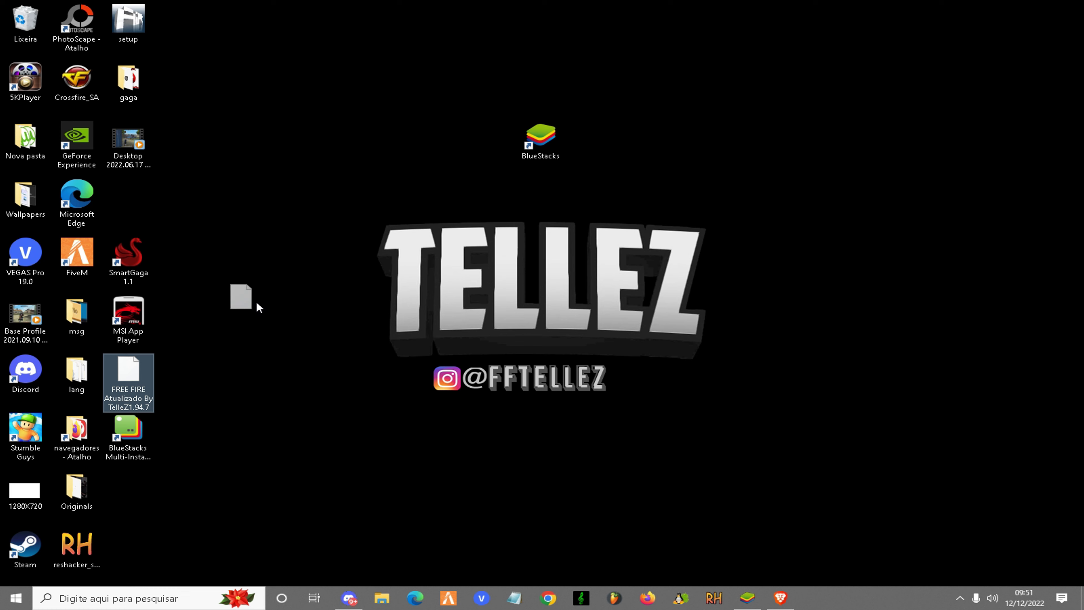
{"action": "left_click_drag", "start_coordinate": [258, 306], "coordinate": [444, 139]}
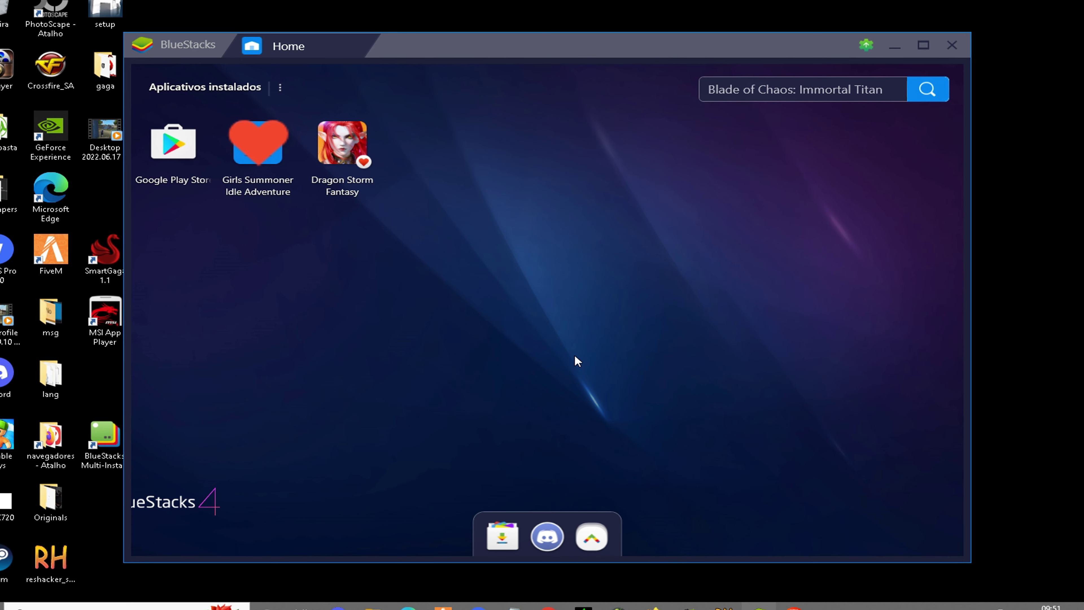
- Install the FREE FIRE Atualizado By TelleZ1.94.7 APK from the desktop into BlueStacks
{"action": "left_click", "coordinate": [275, 85]}
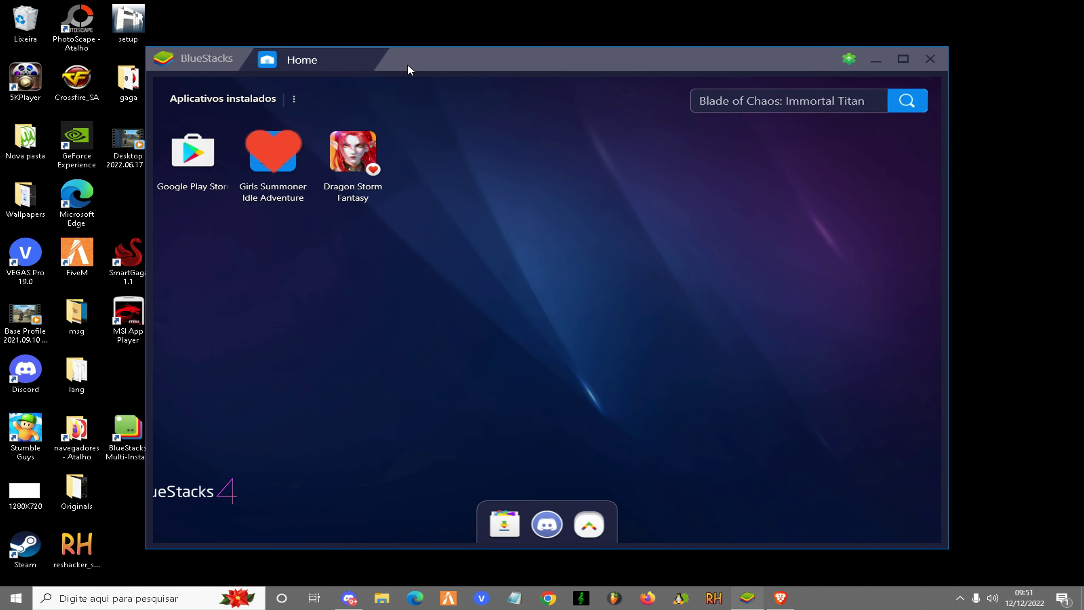
{"action": "left_click_drag", "start_coordinate": [407, 66], "coordinate": [474, 49]}
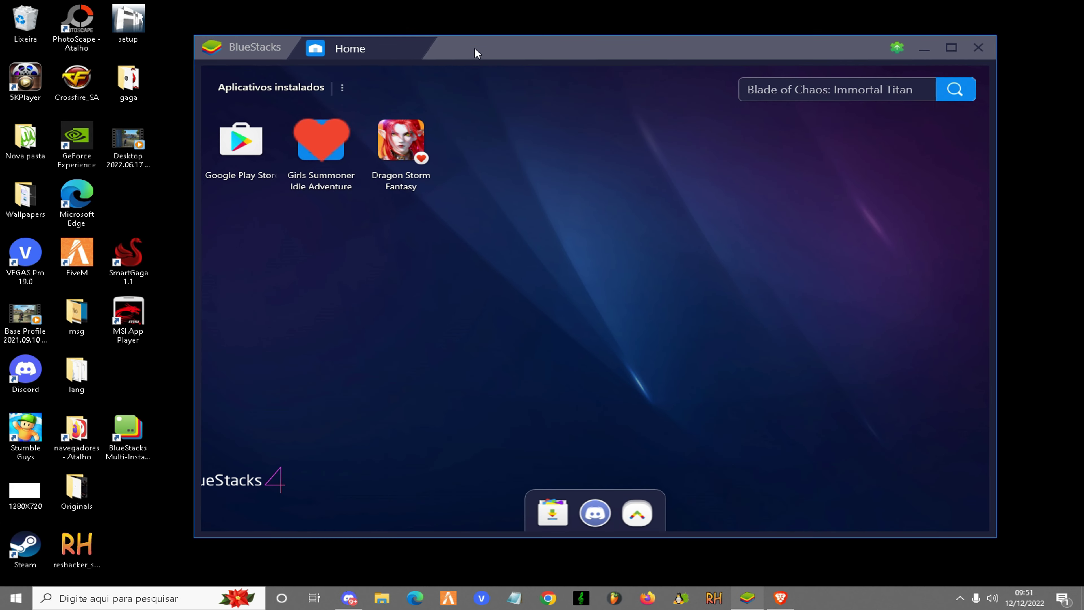
{"action": "left_click", "coordinate": [342, 88]}
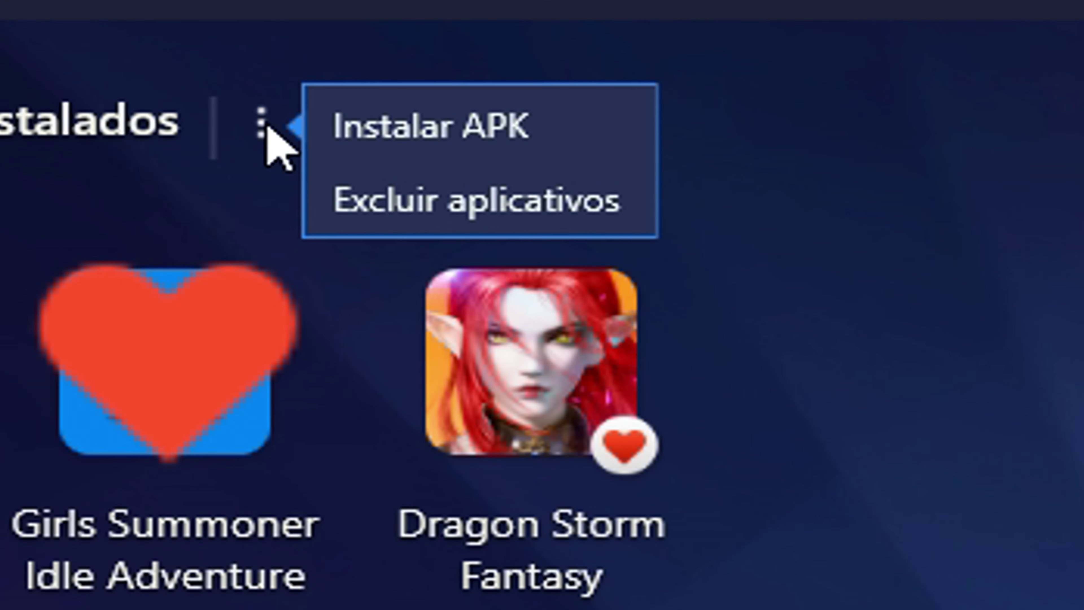
{"action": "left_click", "coordinate": [359, 141]}
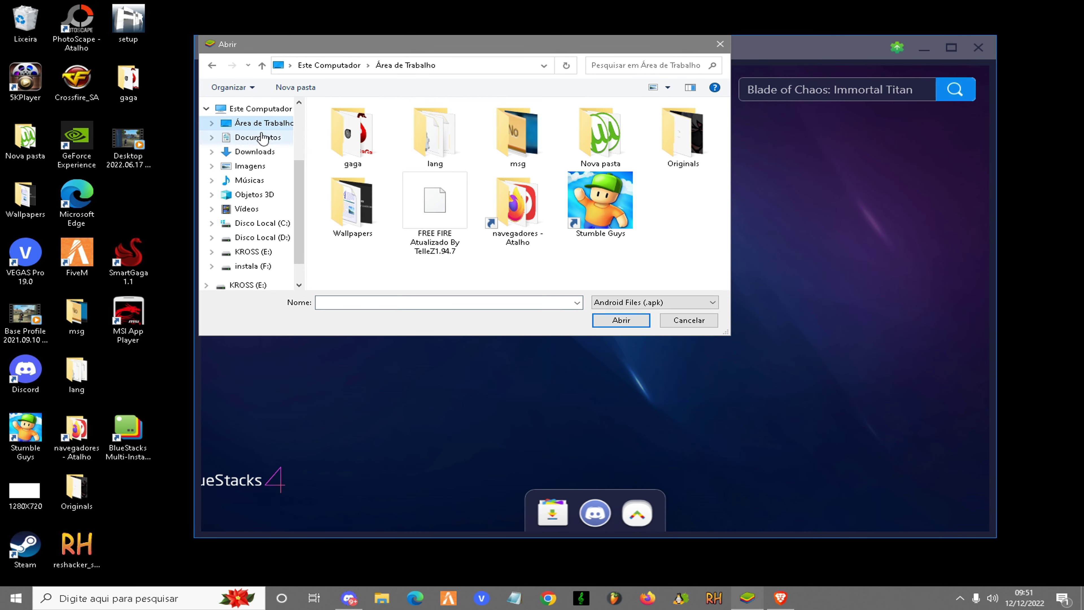
{"action": "left_click", "coordinate": [435, 201]}
{"action": "left_click", "coordinate": [621, 320]}
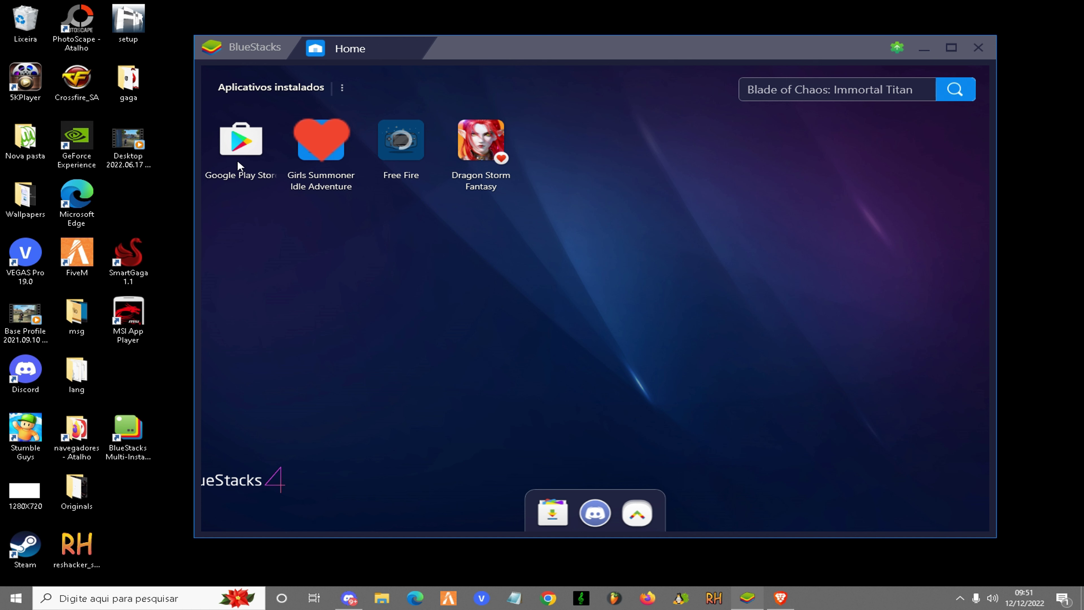
- Open the Google Play Store in BlueStacks and close its tab
{"action": "left_click", "coordinate": [250, 167]}
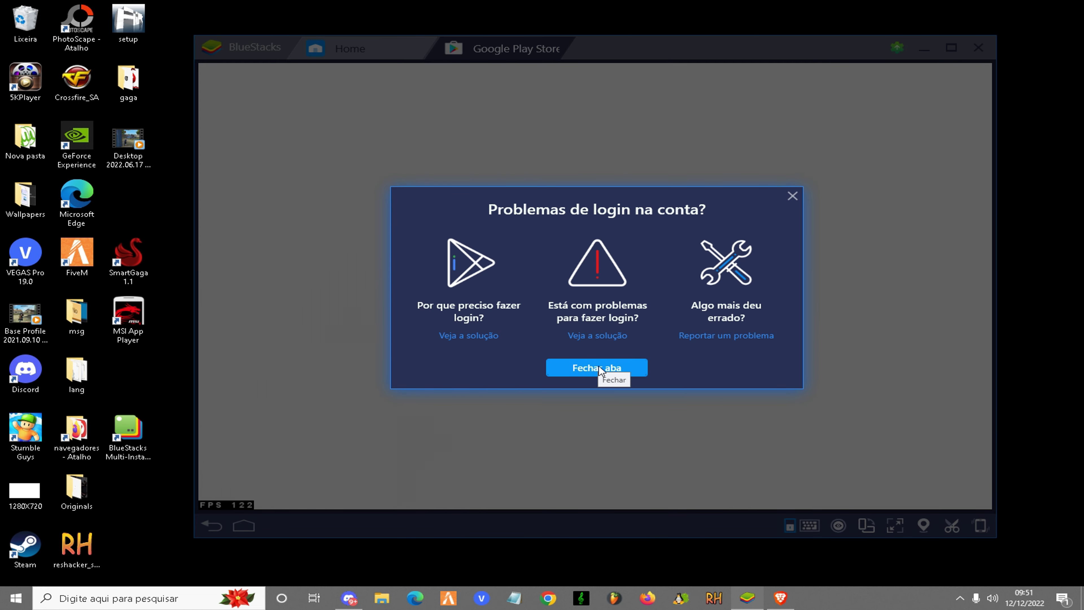
{"action": "left_click", "coordinate": [598, 370]}
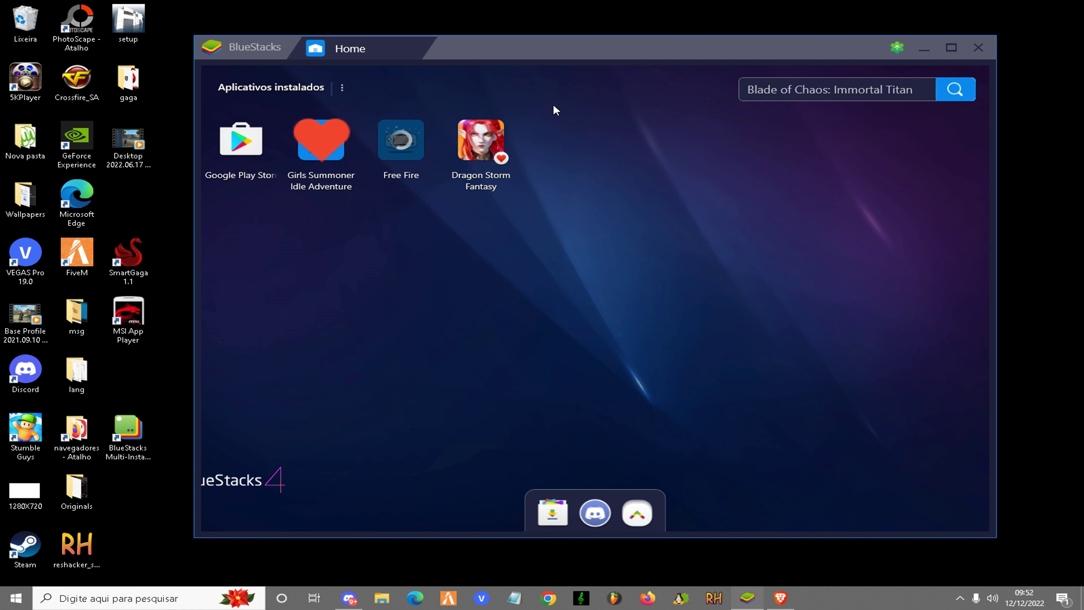
- Disable the Google Play Jogos app through the Android settings' list of all apps
{"action": "left_click", "coordinate": [632, 515]}
{"action": "left_click", "coordinate": [612, 462]}
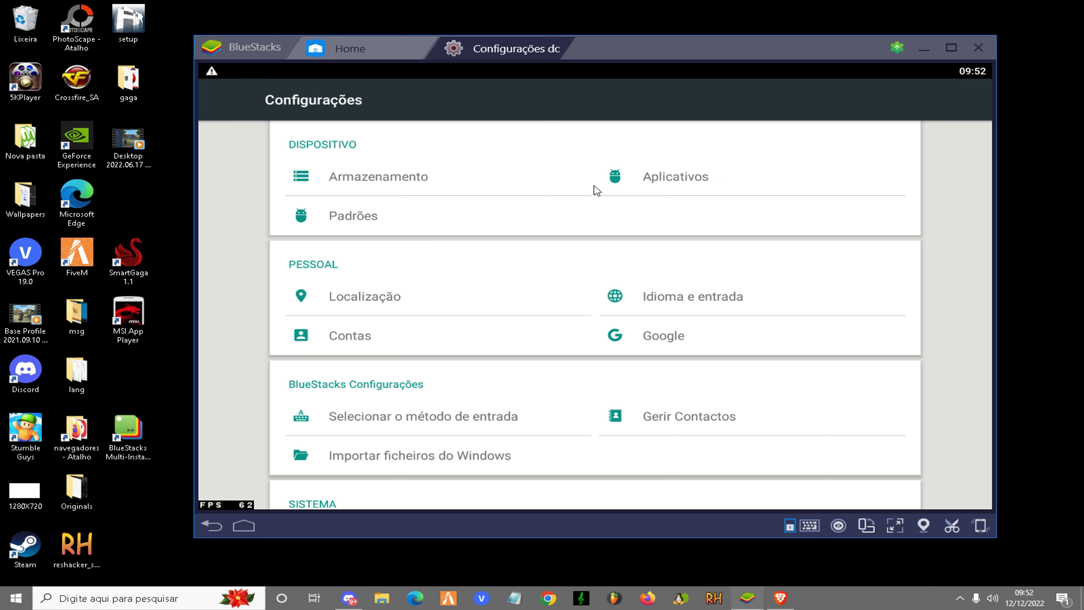
{"action": "left_click", "coordinate": [654, 192]}
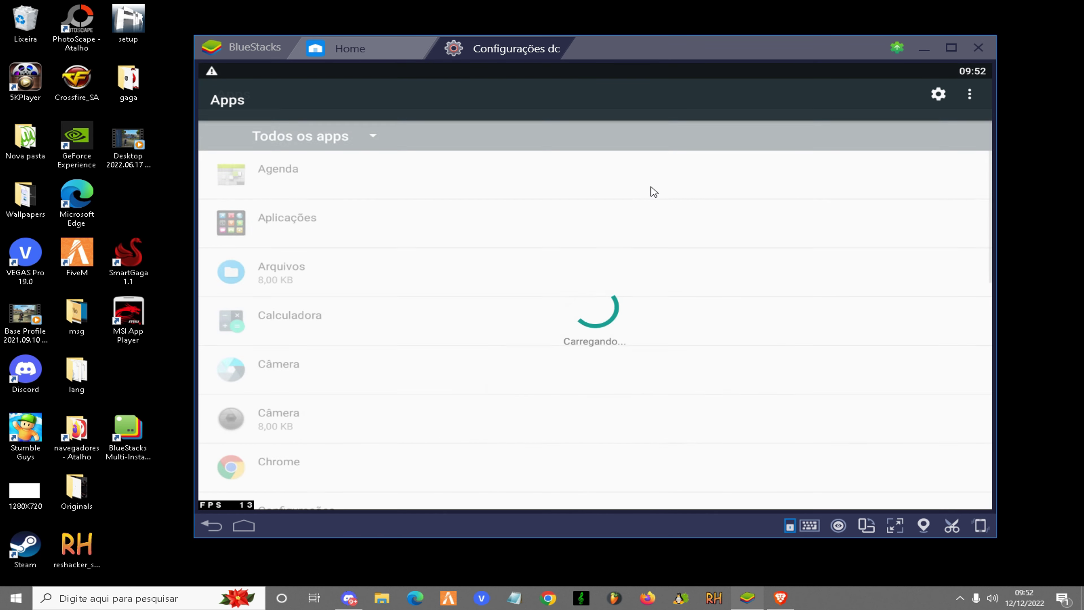
{"action": "scroll", "coordinate": [451, 320], "scroll_direction": "down", "scroll_amount": 2}
{"action": "left_click", "coordinate": [305, 286]}
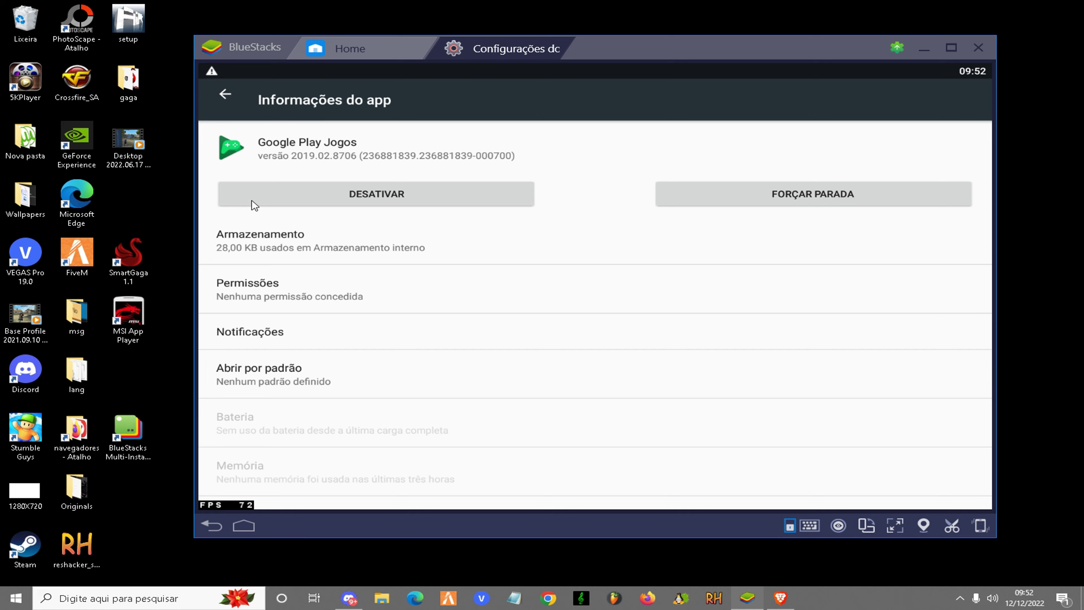
{"action": "left_click", "coordinate": [391, 197]}
{"action": "left_click", "coordinate": [783, 308]}
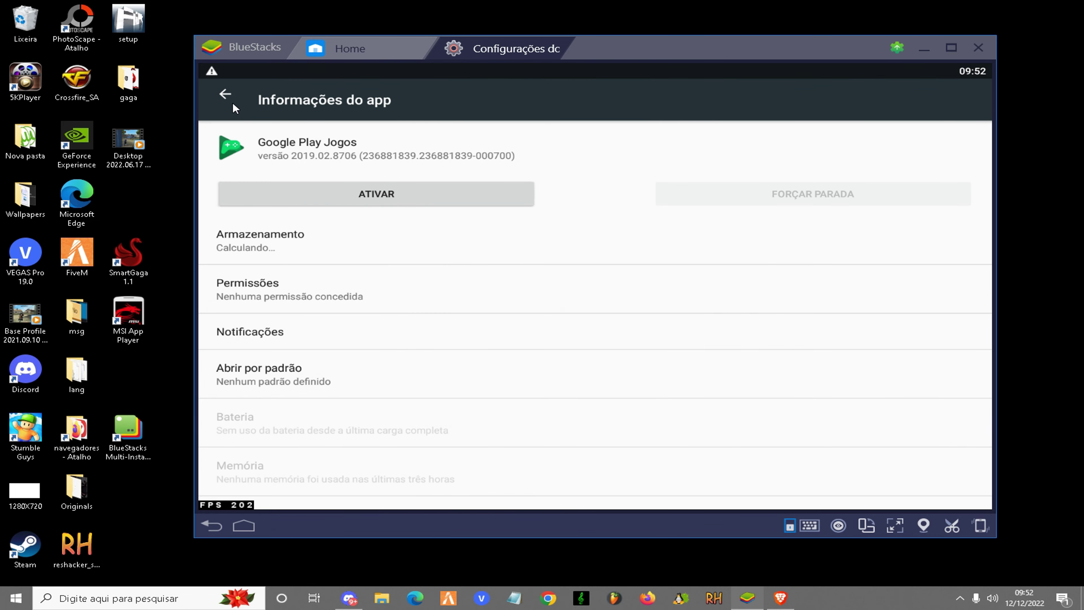
{"action": "left_click", "coordinate": [233, 104]}
- Disable the Google Play Store app, confirm the removal of its updates and return to the app list
{"action": "scroll", "coordinate": [341, 327], "scroll_direction": "up", "scroll_amount": 1}
{"action": "scroll", "coordinate": [310, 363], "scroll_direction": "down", "scroll_amount": 1}
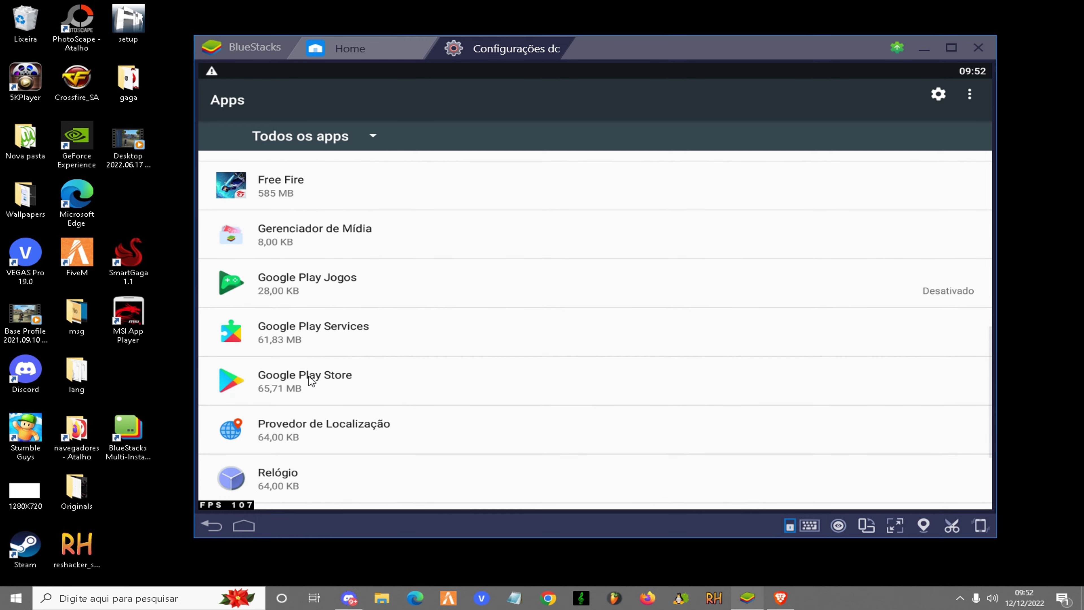
{"action": "left_click", "coordinate": [311, 380]}
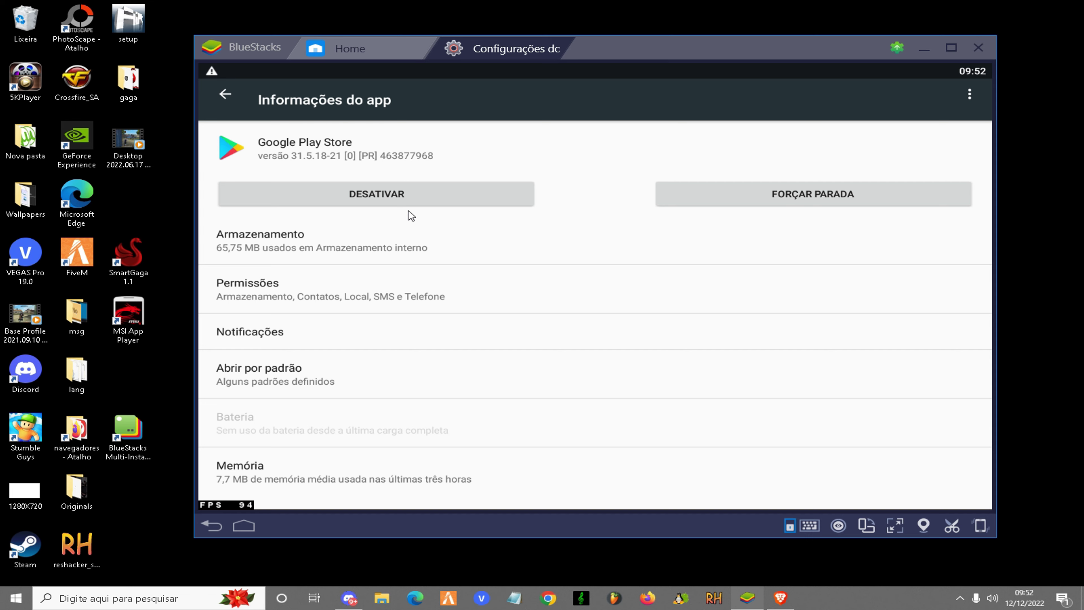
{"action": "left_click", "coordinate": [404, 196]}
{"action": "left_click", "coordinate": [791, 314]}
{"action": "left_click", "coordinate": [809, 329]}
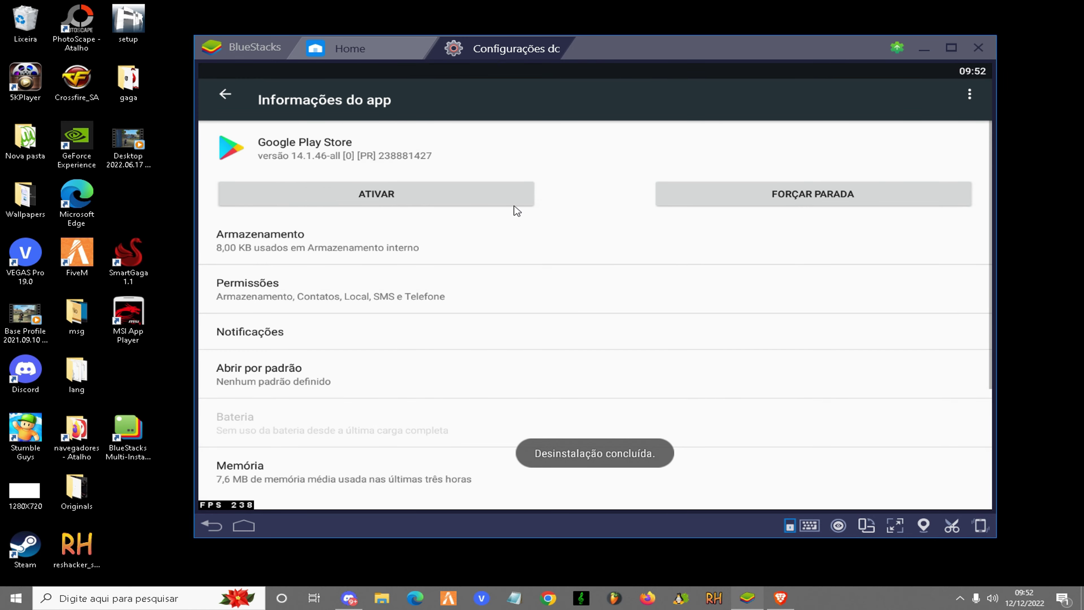
{"action": "left_click", "coordinate": [224, 100]}
{"action": "scroll", "coordinate": [399, 283], "scroll_direction": "up", "scroll_amount": 10}
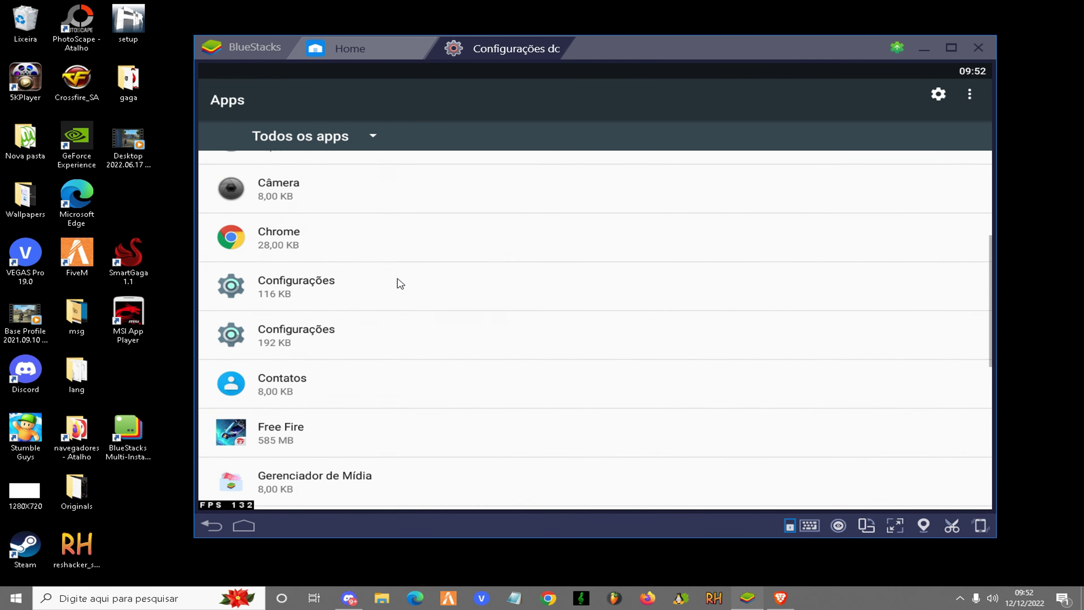
{"action": "scroll", "coordinate": [480, 320], "scroll_direction": "down", "scroll_amount": 10}
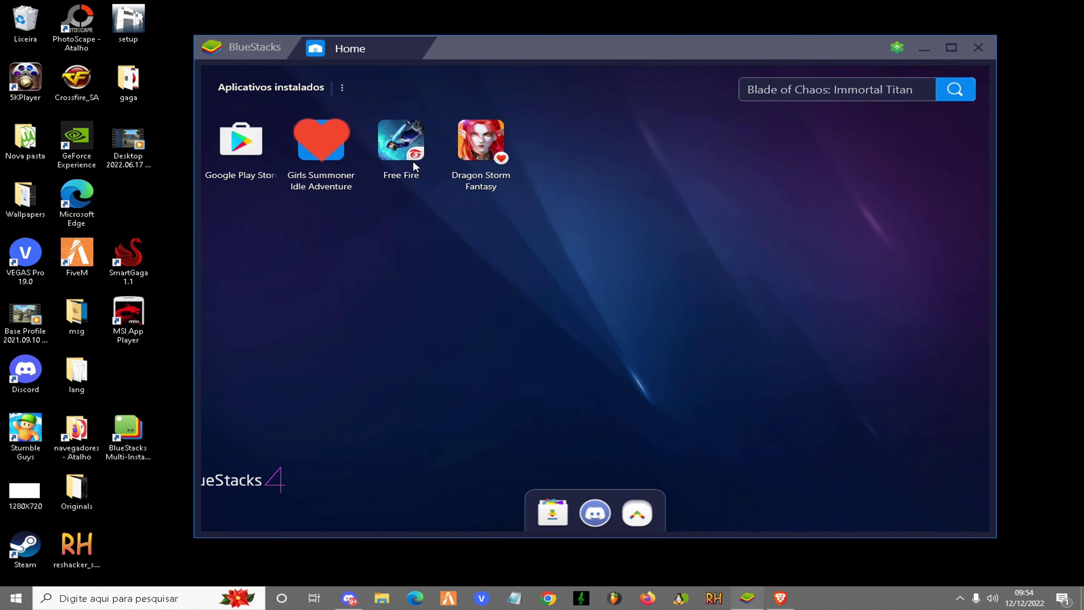
- Launch Free Fire from the home screen and confirm the data access description
{"action": "left_click", "coordinate": [404, 148]}
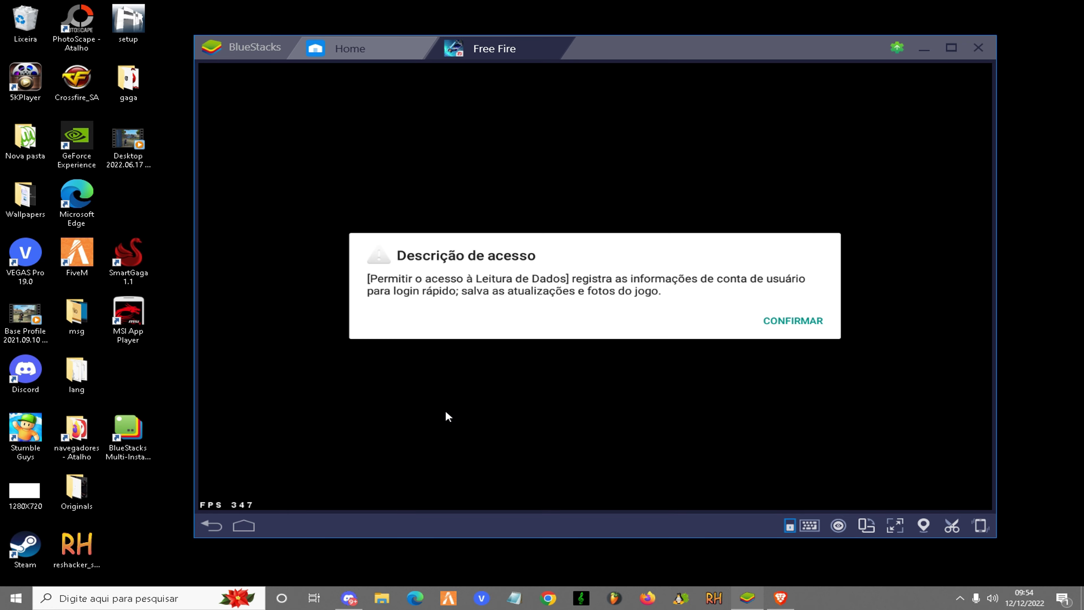
{"action": "left_click", "coordinate": [801, 324]}
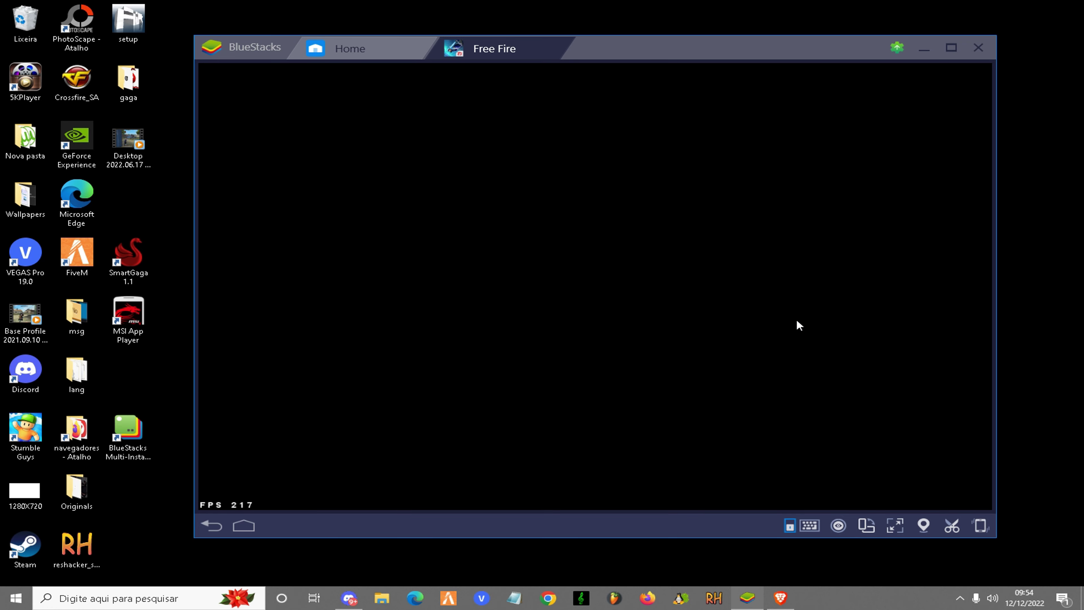
- View Free Fire's additional login options and its Facebook login page, closing each without signing in
{"action": "left_click", "coordinate": [750, 311]}
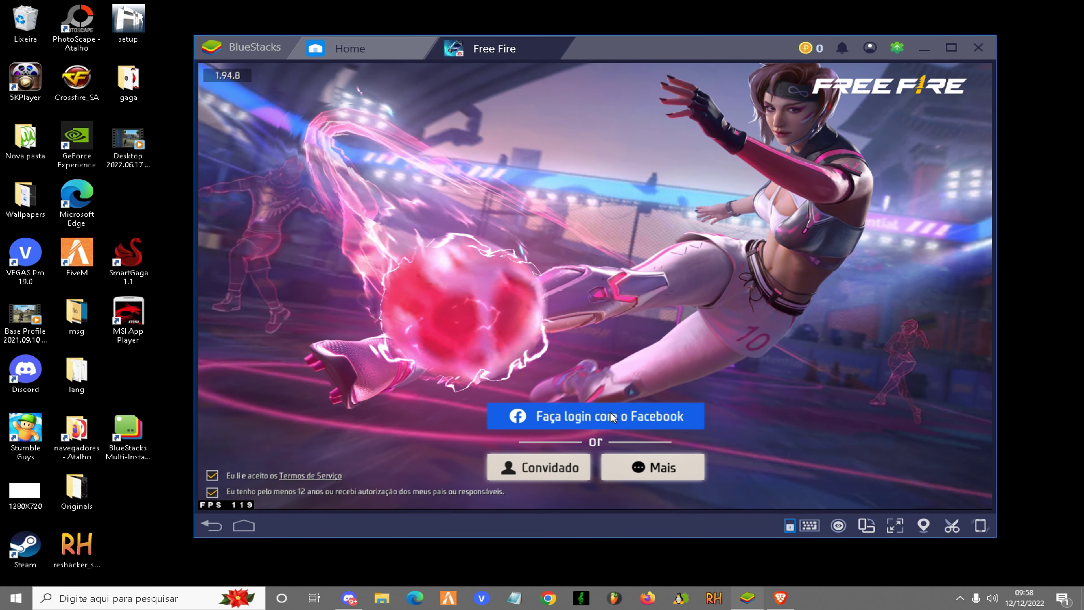
{"action": "left_click", "coordinate": [666, 467]}
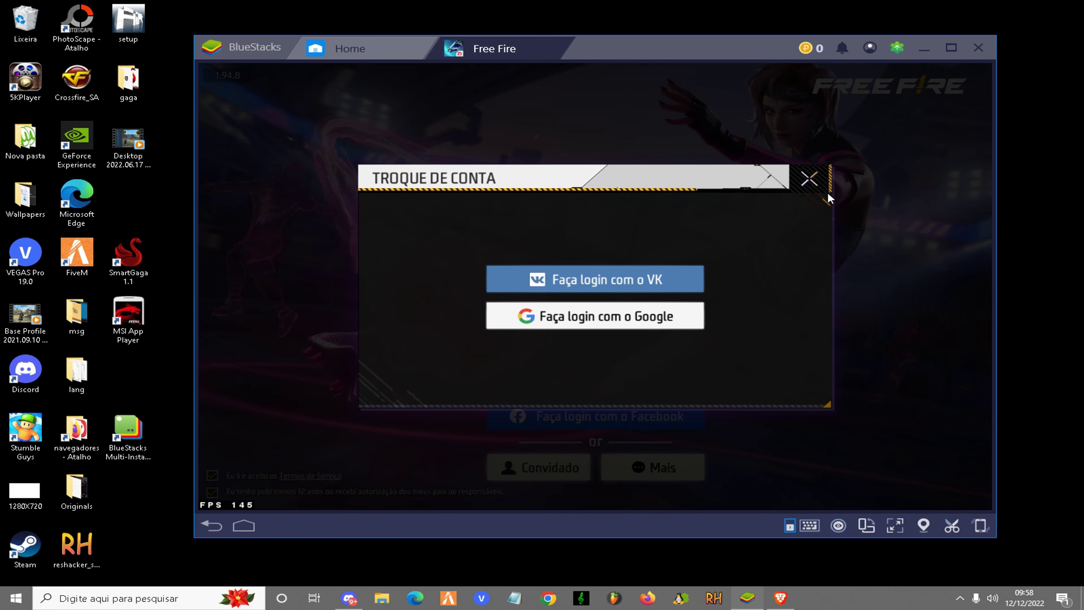
{"action": "left_click", "coordinate": [814, 176]}
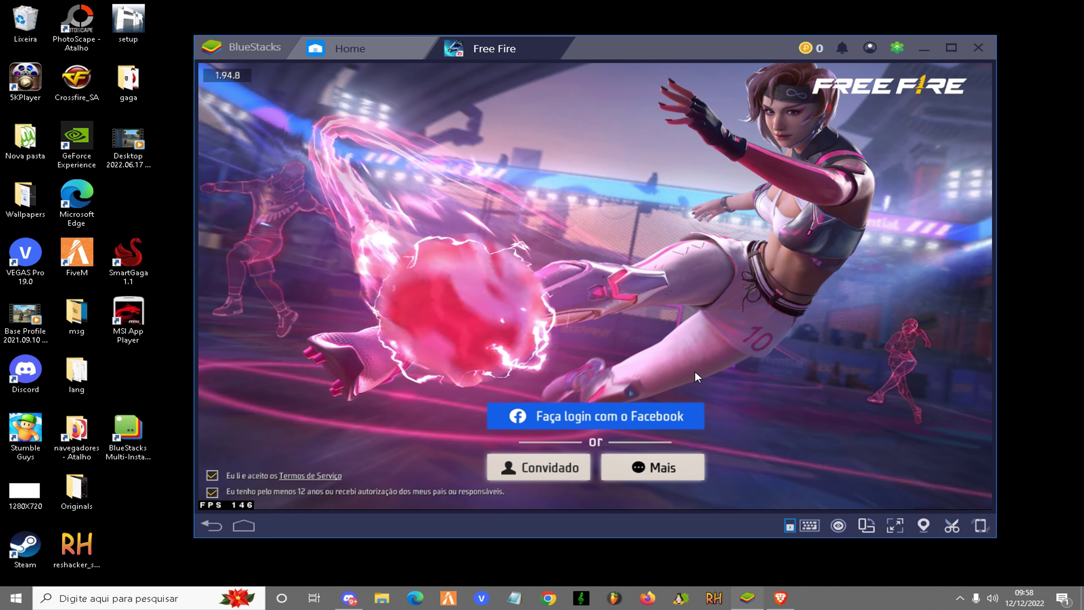
{"action": "left_click", "coordinate": [622, 426]}
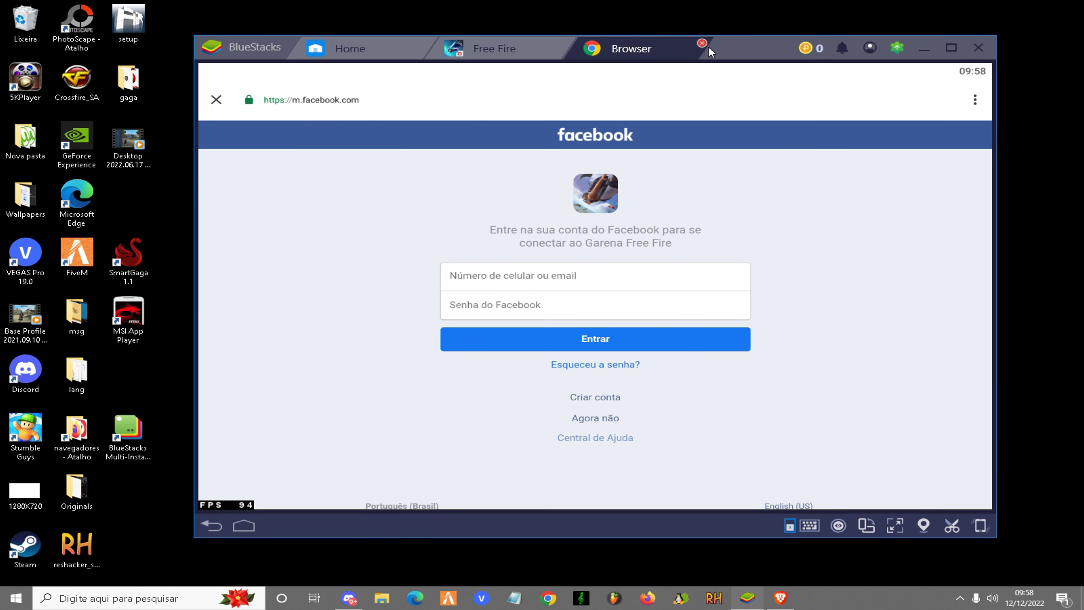
{"action": "left_click", "coordinate": [702, 44]}
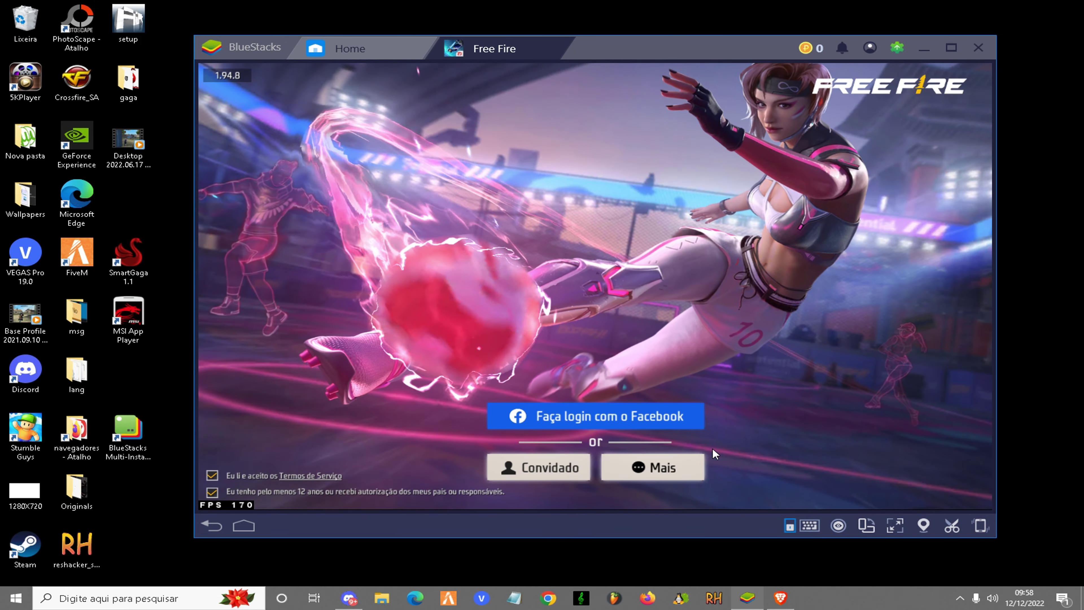
- Sign in to Free Fire with the Google login option and start the game from the title screen
{"action": "left_click", "coordinate": [699, 466]}
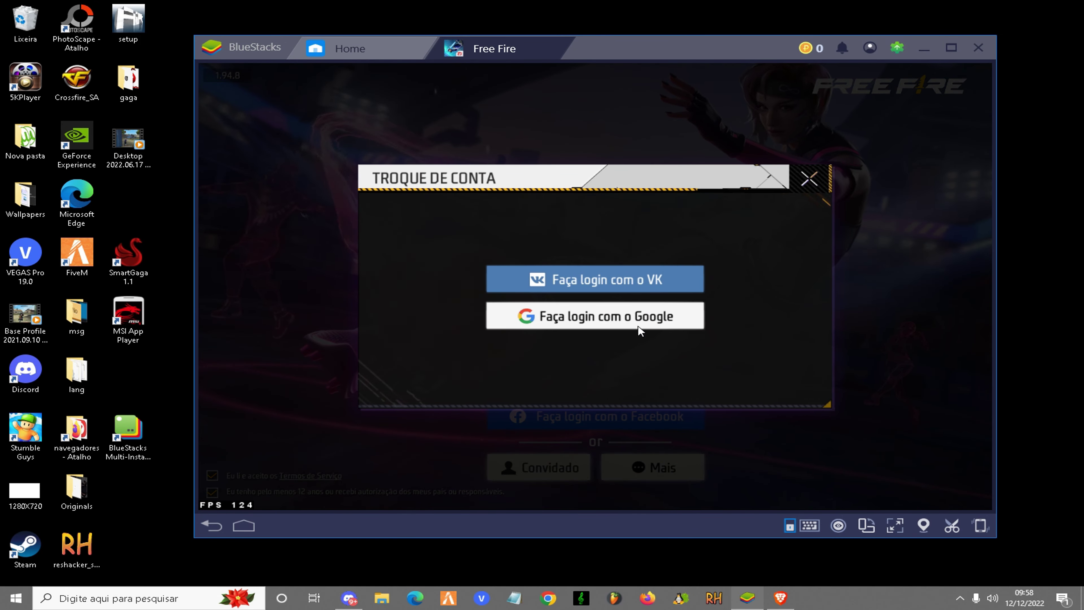
{"action": "left_click", "coordinate": [640, 313]}
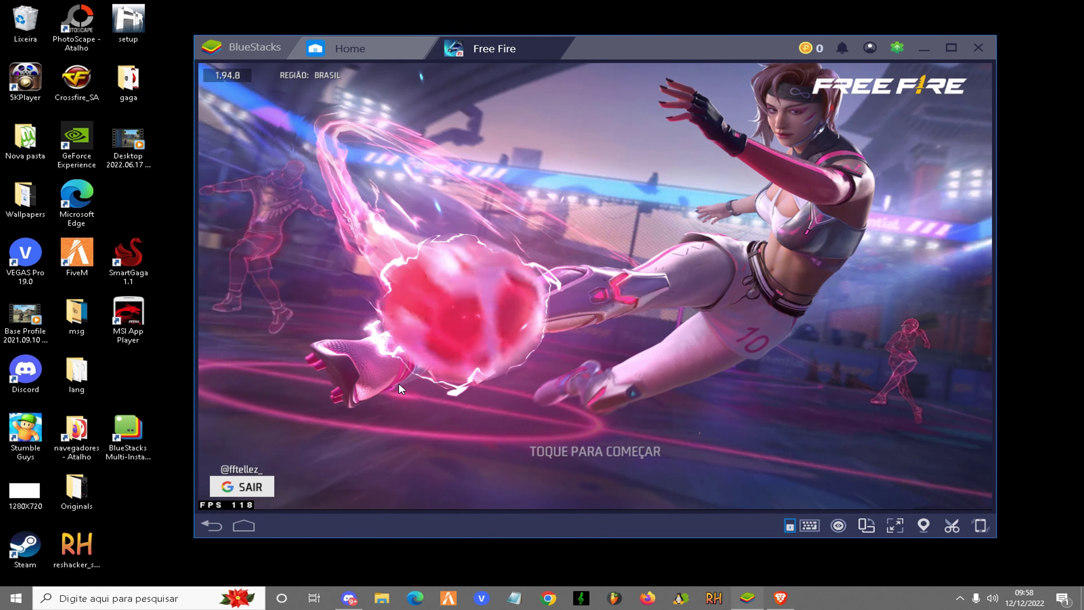
{"action": "left_click", "coordinate": [687, 390]}
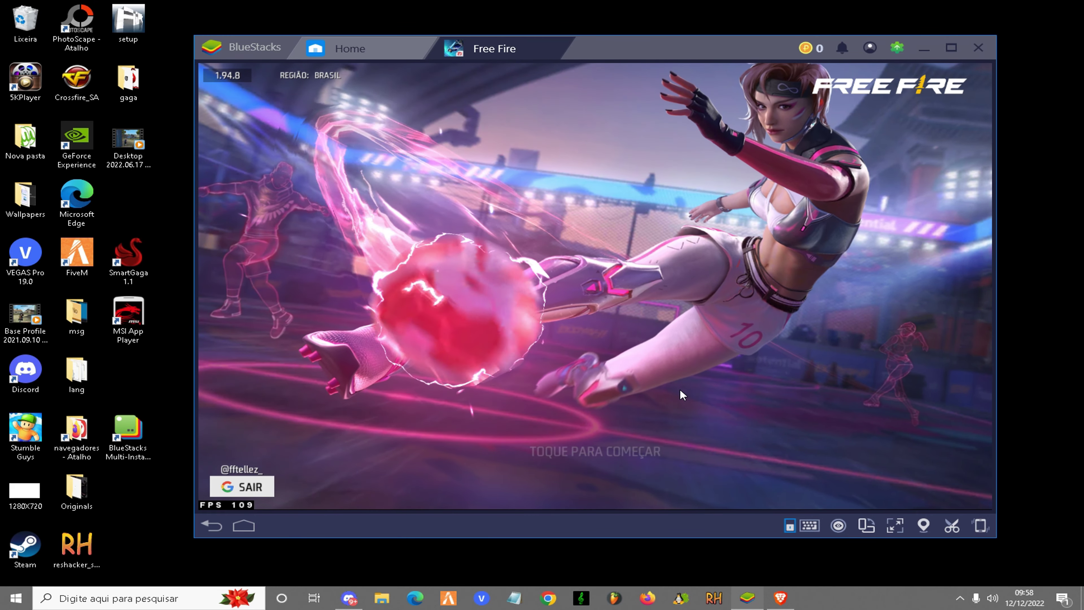